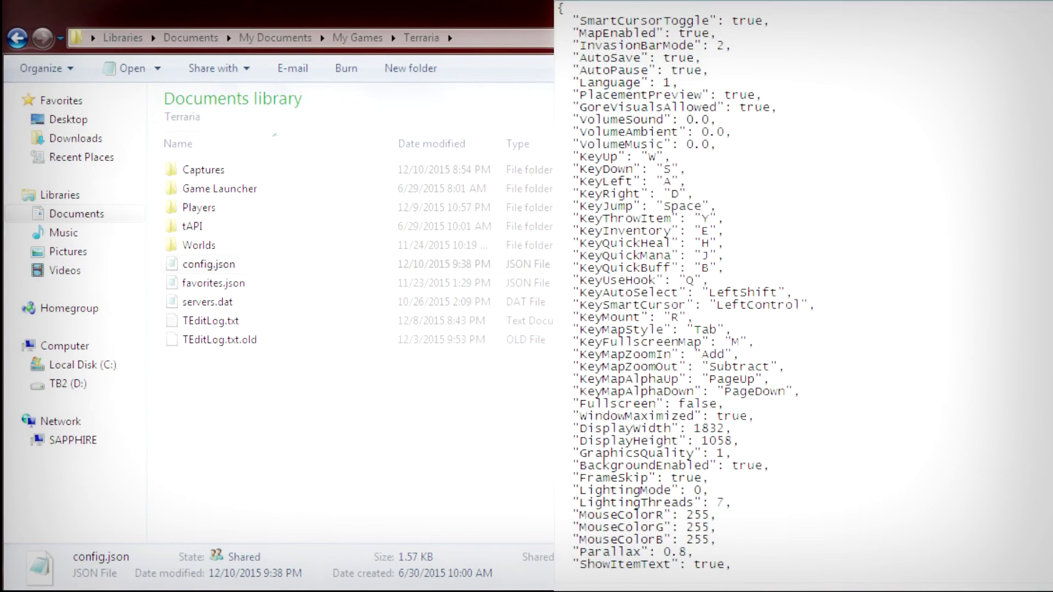
scroll(667, 72, "down", 4)
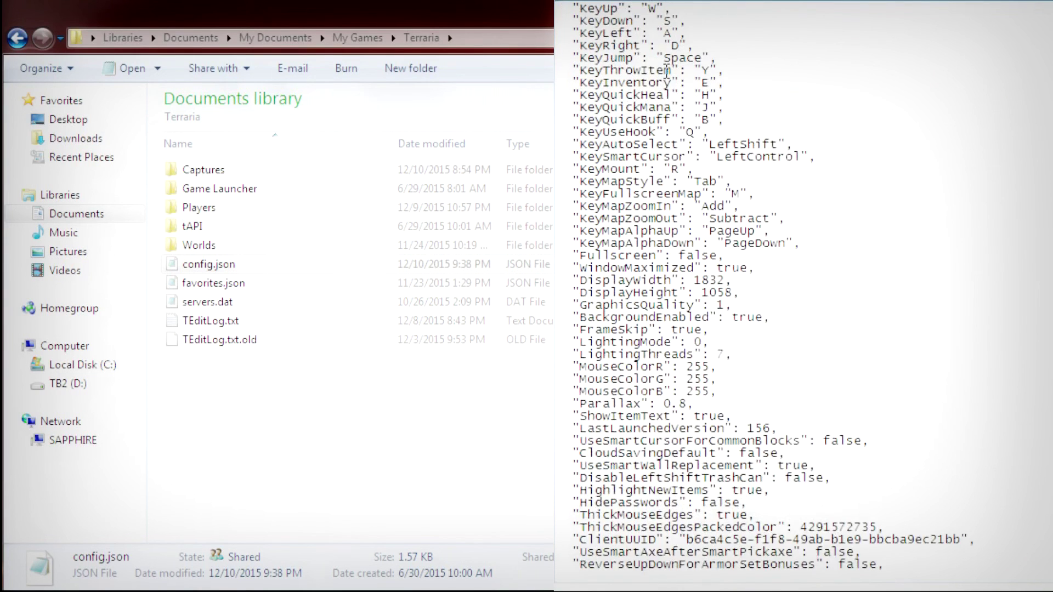
scroll(667, 72, "down", 1)
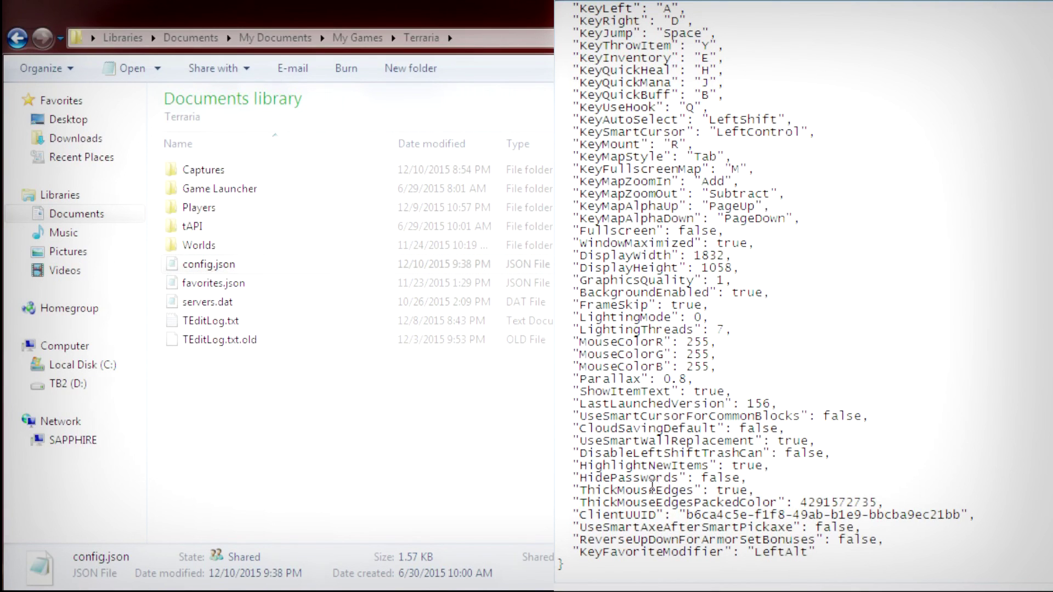
left_click_drag(716, 490, 742, 495)
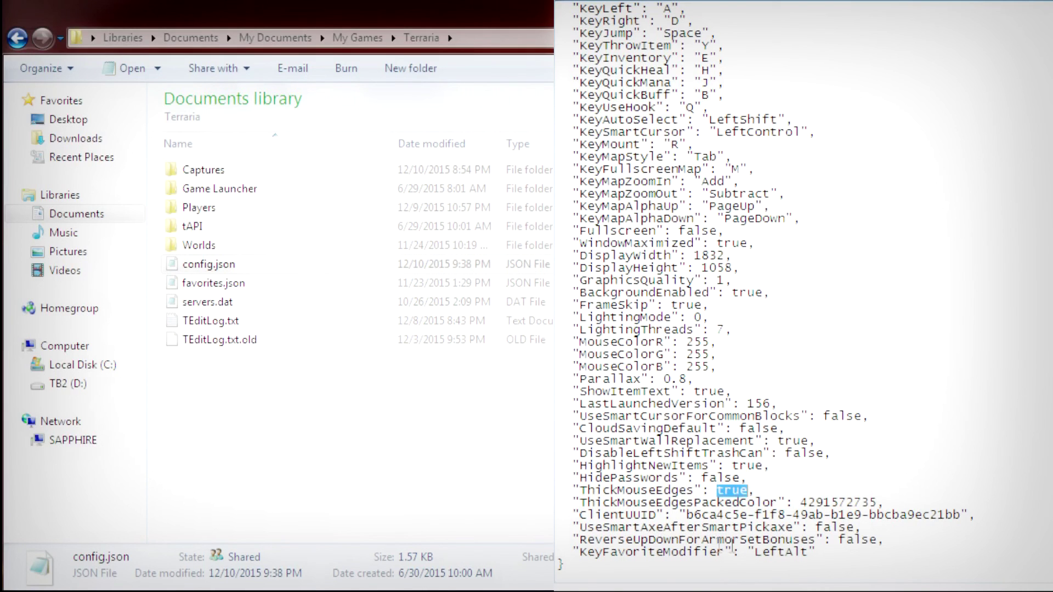
left_click_drag(802, 502, 880, 504)
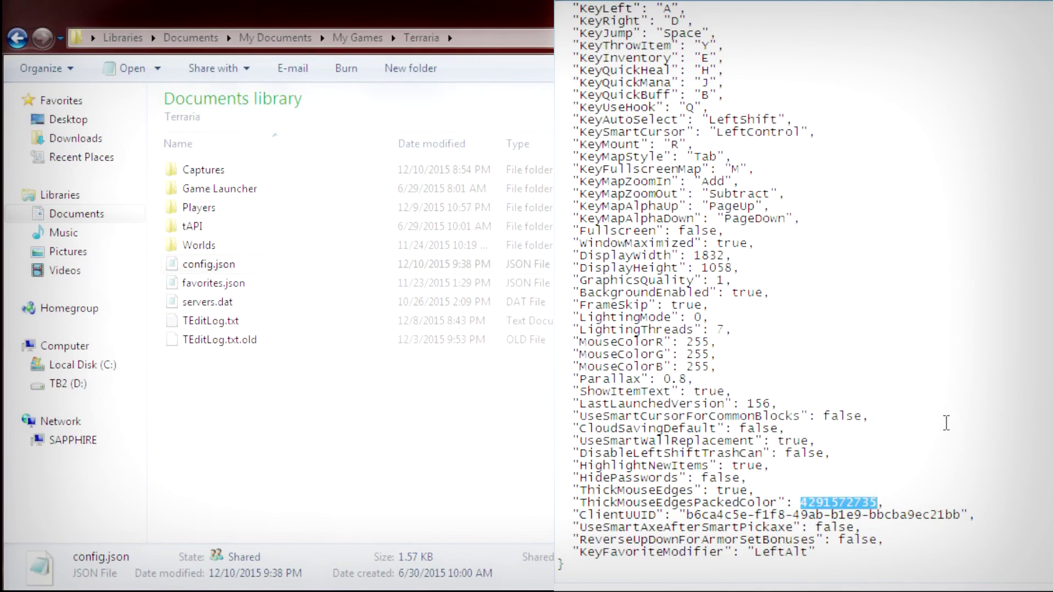